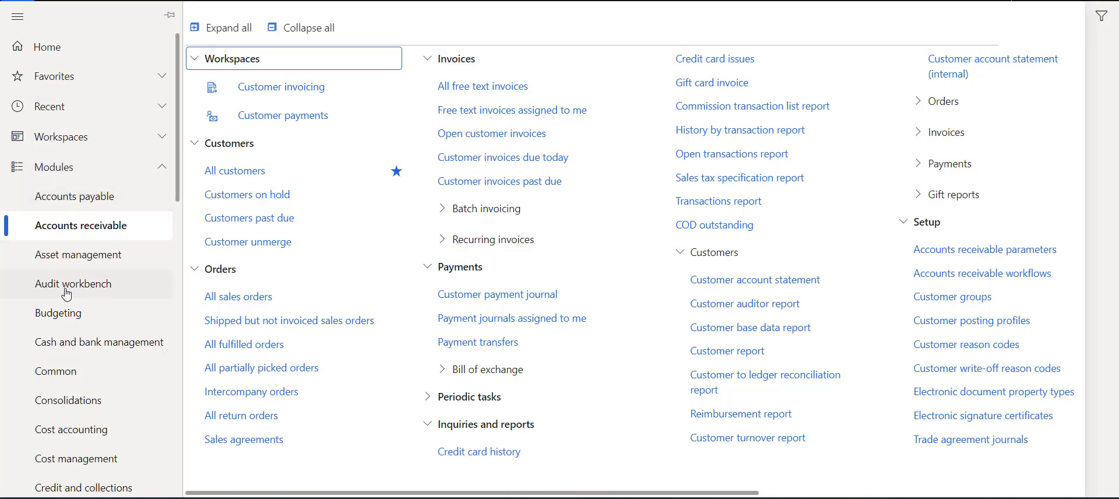
Step: Open the Aged balances list in the Credit and collections module
scroll(92, 337, "down", 2)
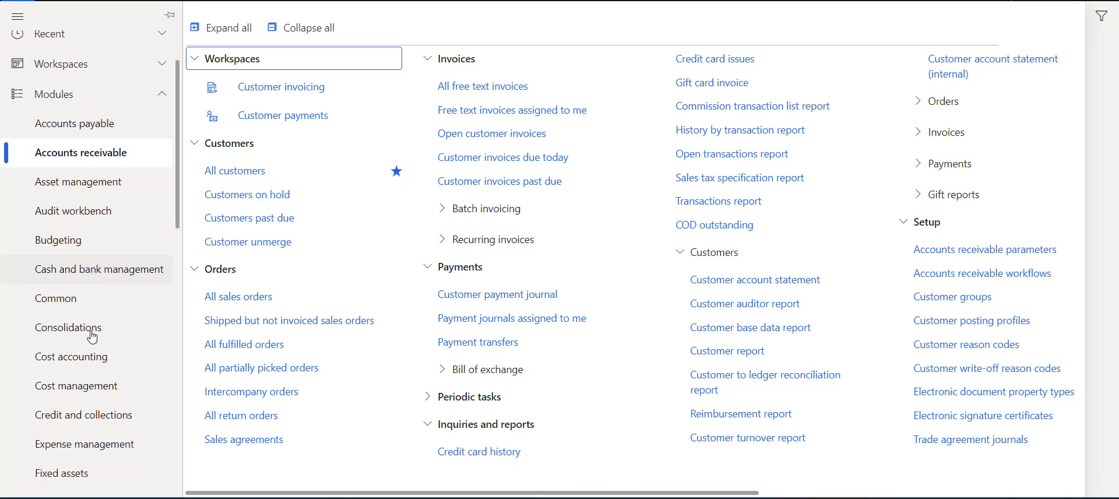
left_click(101, 421)
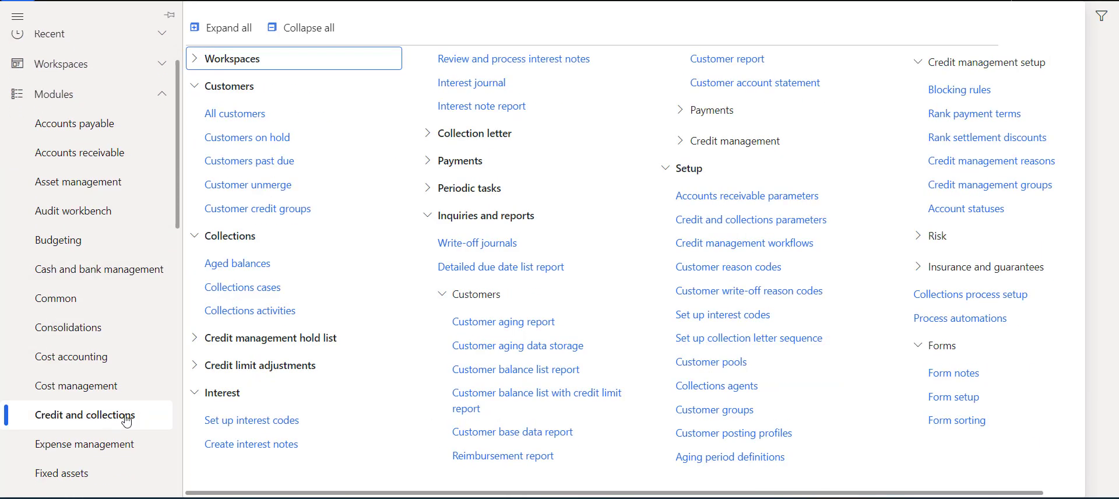
left_click(267, 261)
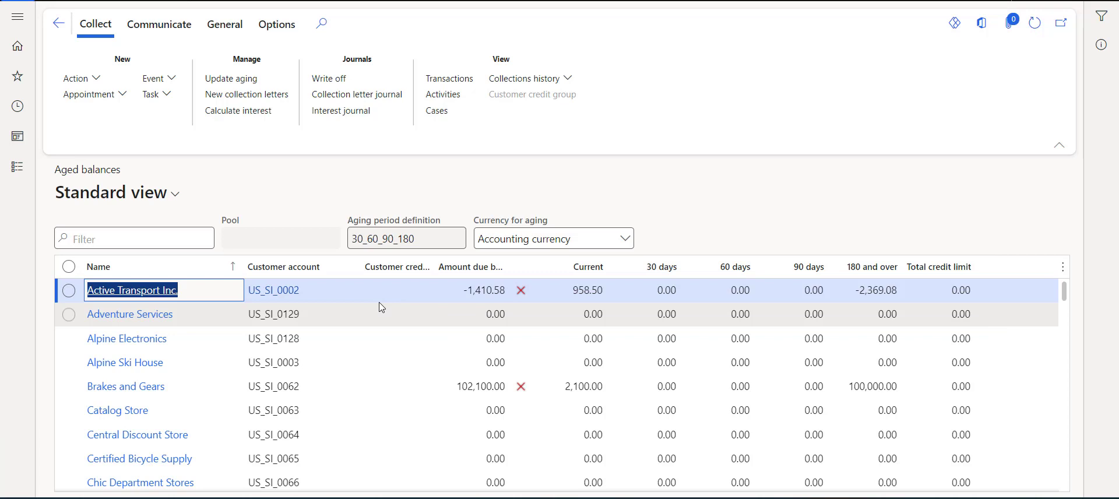
Step: Select Active Transport Inc. in the aged balances list, update its aging and dismiss the notification
left_click(69, 266)
left_click(55, 275)
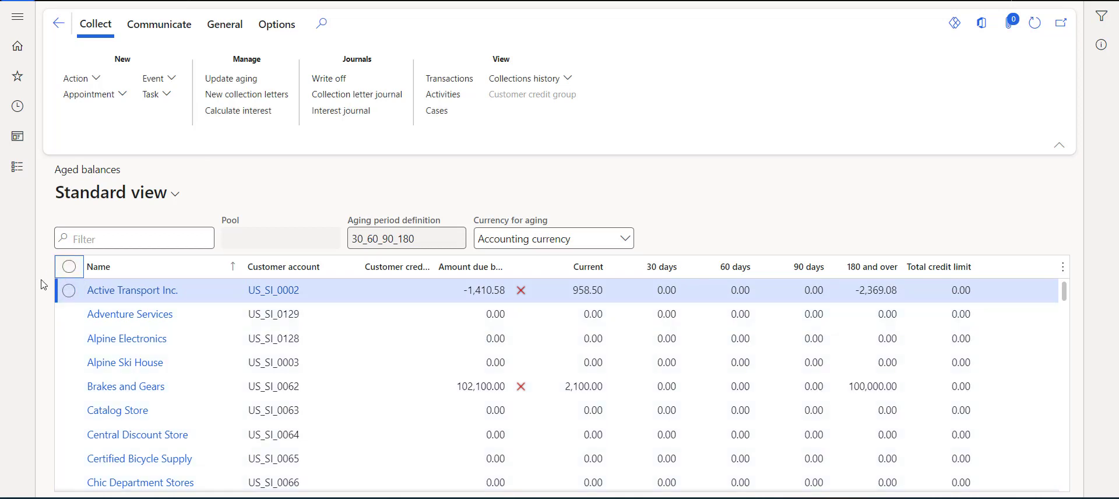
left_click(68, 290)
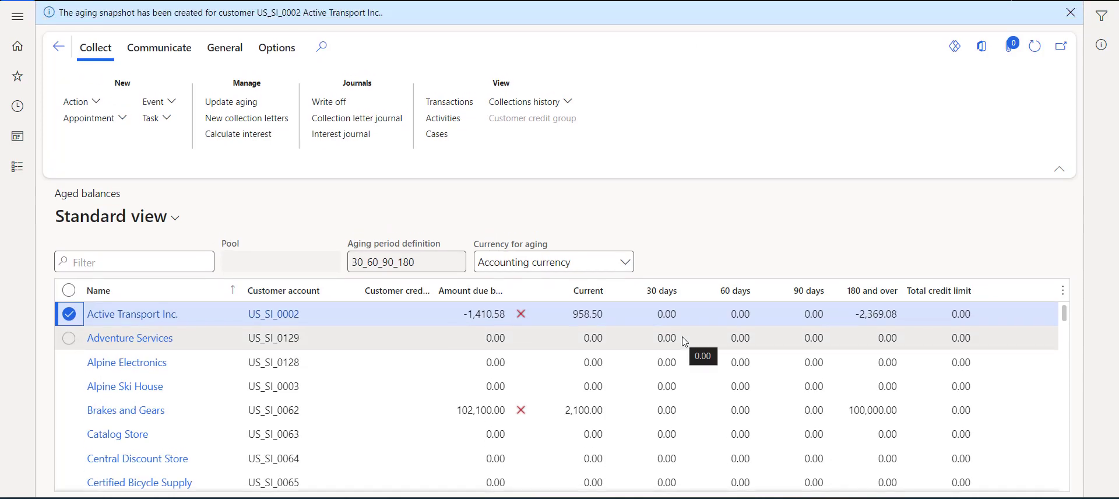
left_click(1070, 13)
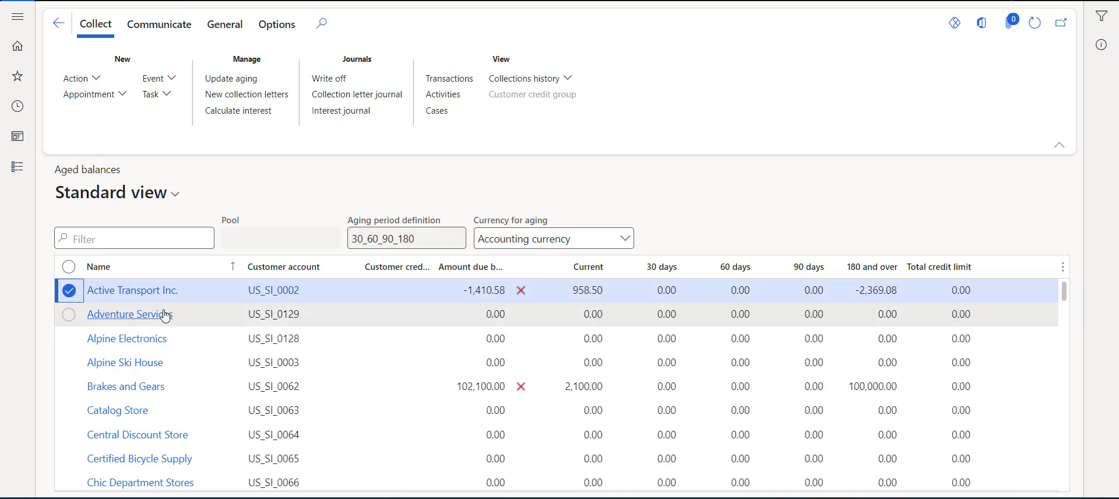
Step: Open the collections details of Active Transport Inc. and mark its 6/28/2023 entry under Open transactions
left_click(151, 294)
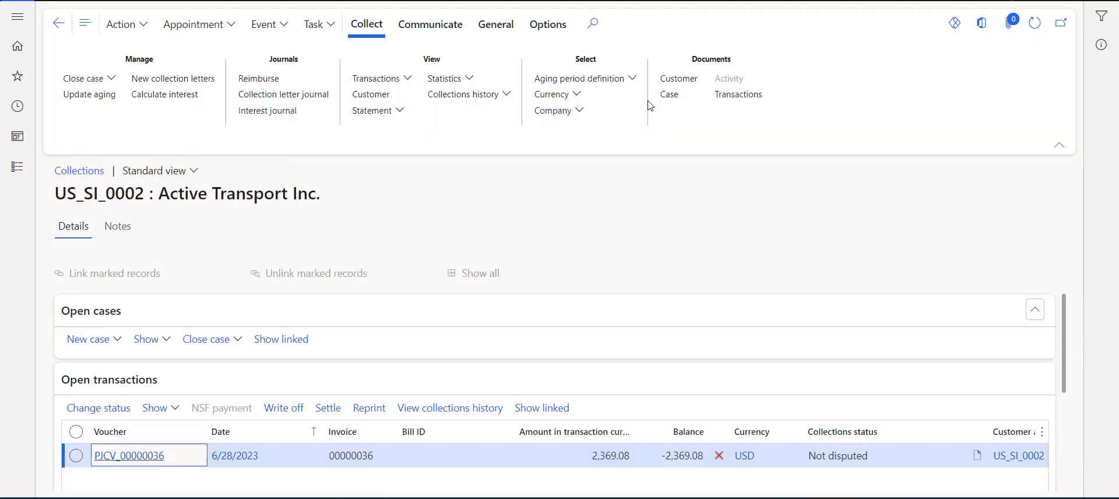
scroll(574, 370, "down", 1)
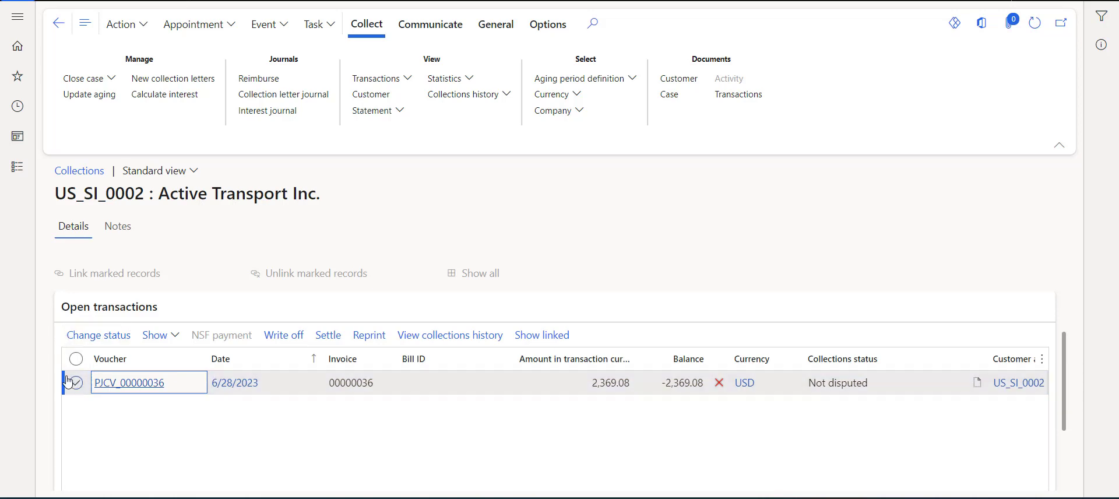
left_click(75, 359)
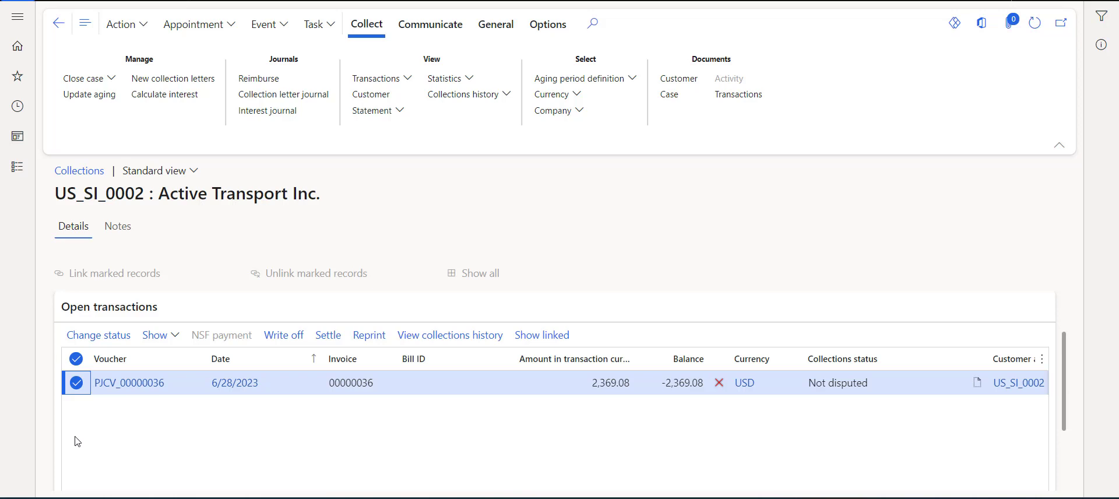
left_click(76, 360)
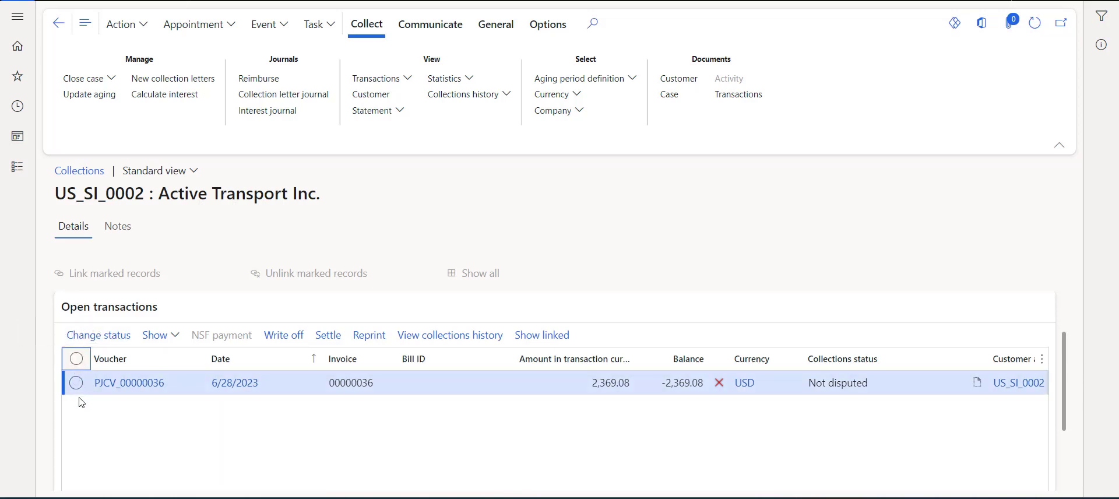
left_click(77, 384)
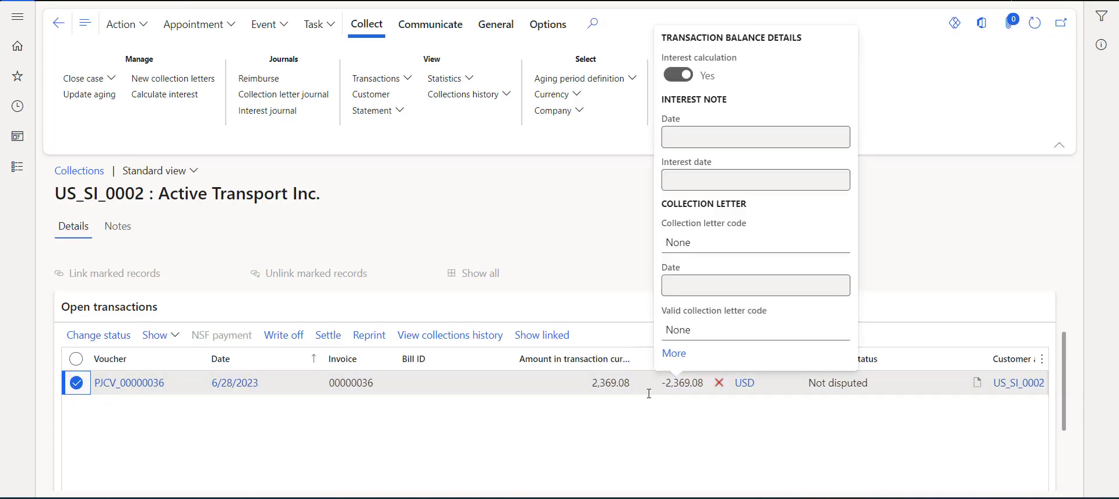
Step: Write off the marked transaction, trying the Short Paid reason code and returning it to WRITEOFF before confirming
left_click(285, 339)
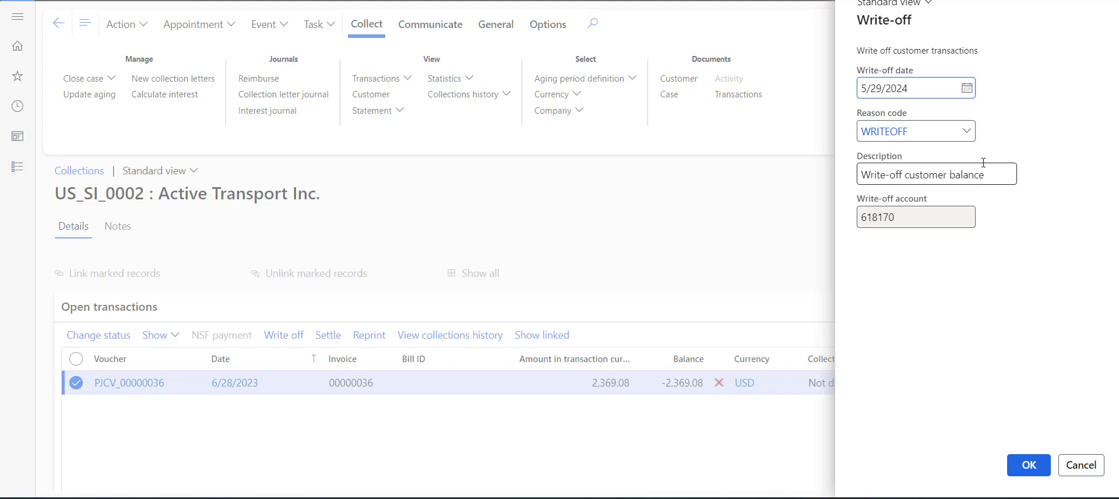
left_click(969, 135)
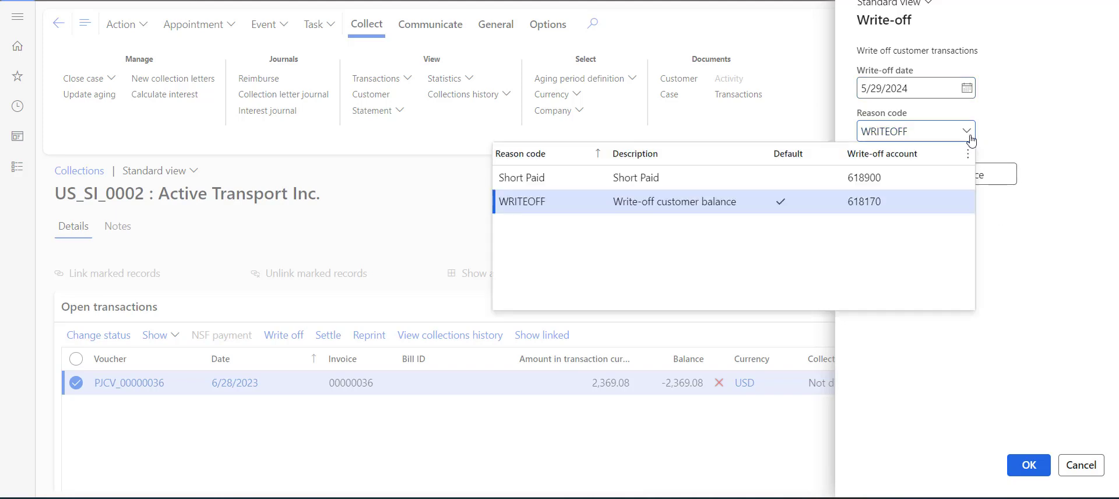
left_click(688, 177)
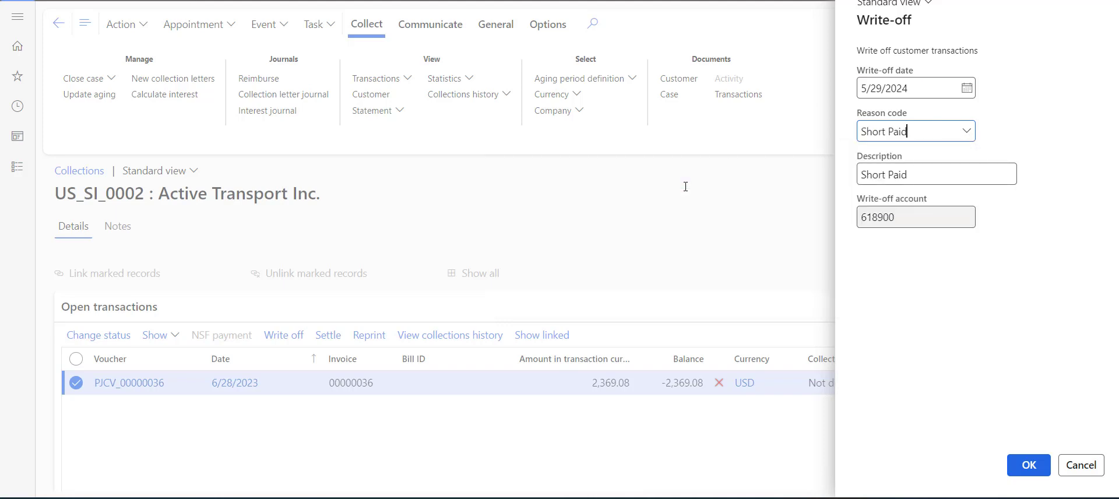
left_click(965, 134)
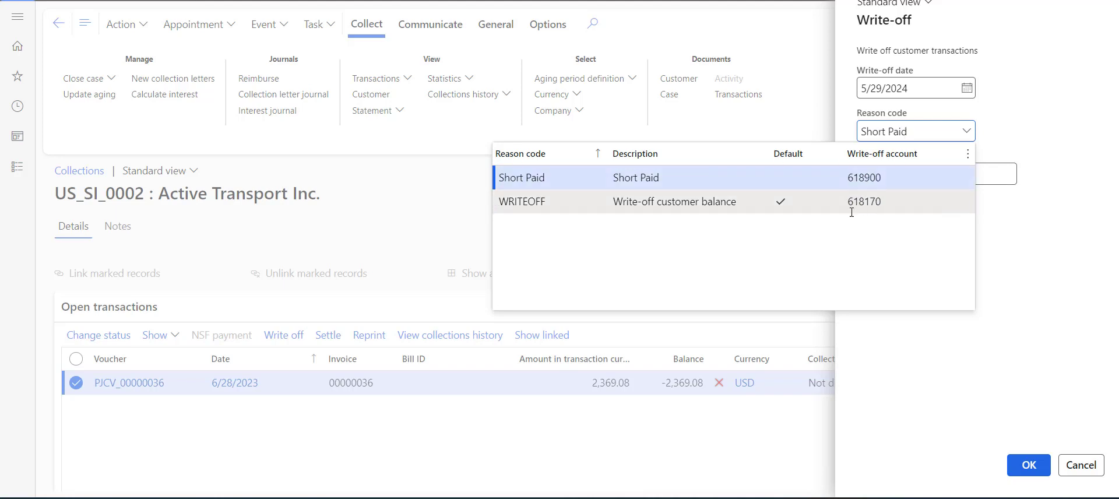
left_click(699, 217)
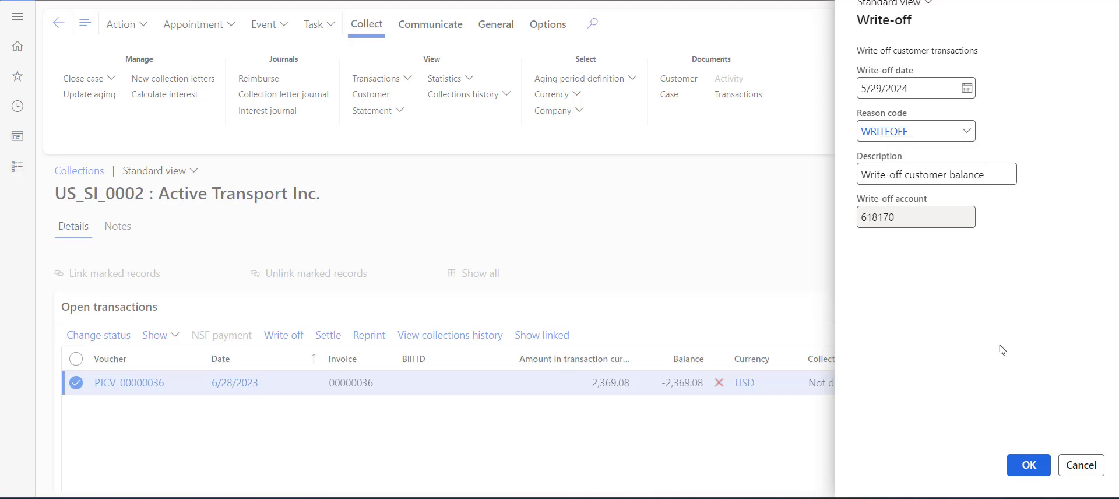
left_click(1027, 465)
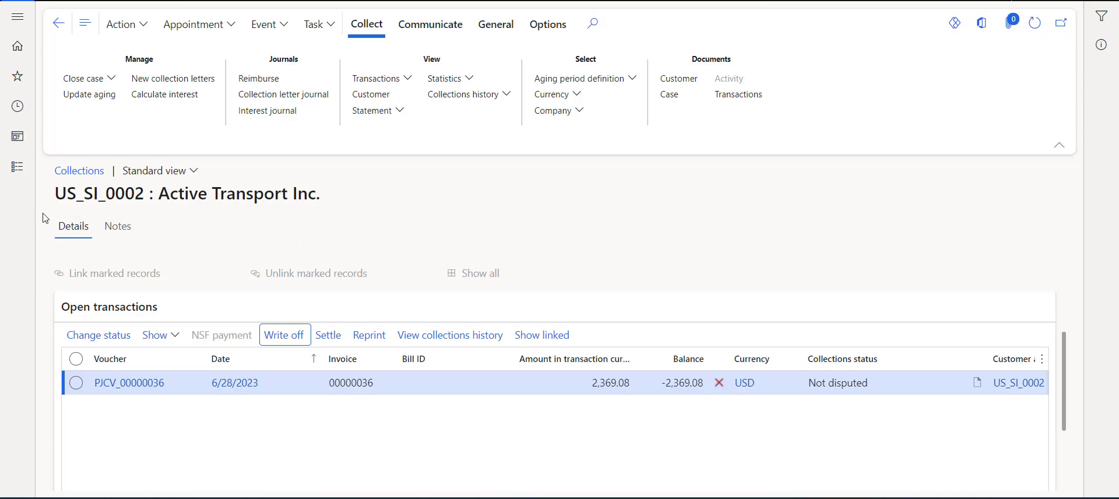
Step: Open the General journals list in the General ledger module
left_click(22, 178)
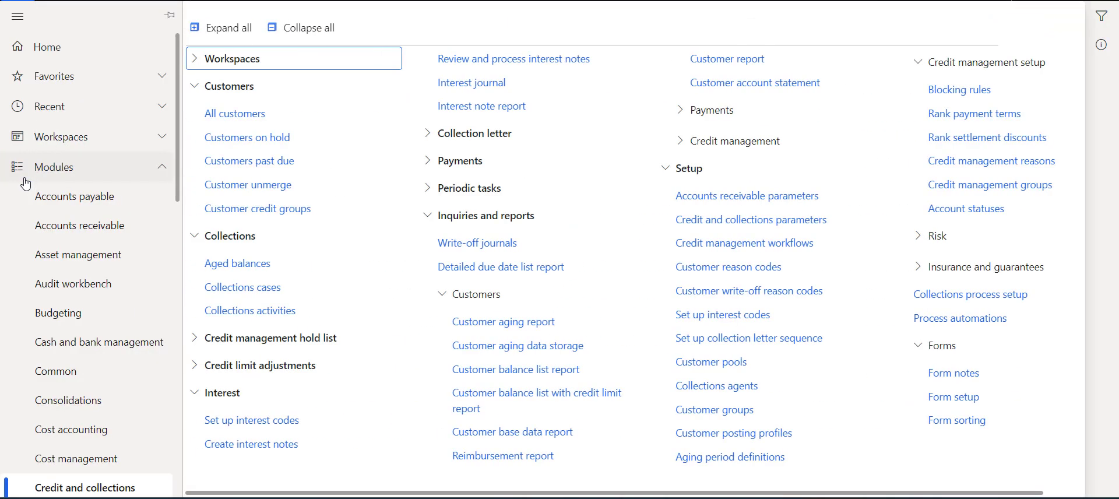
scroll(70, 302, "down", 2)
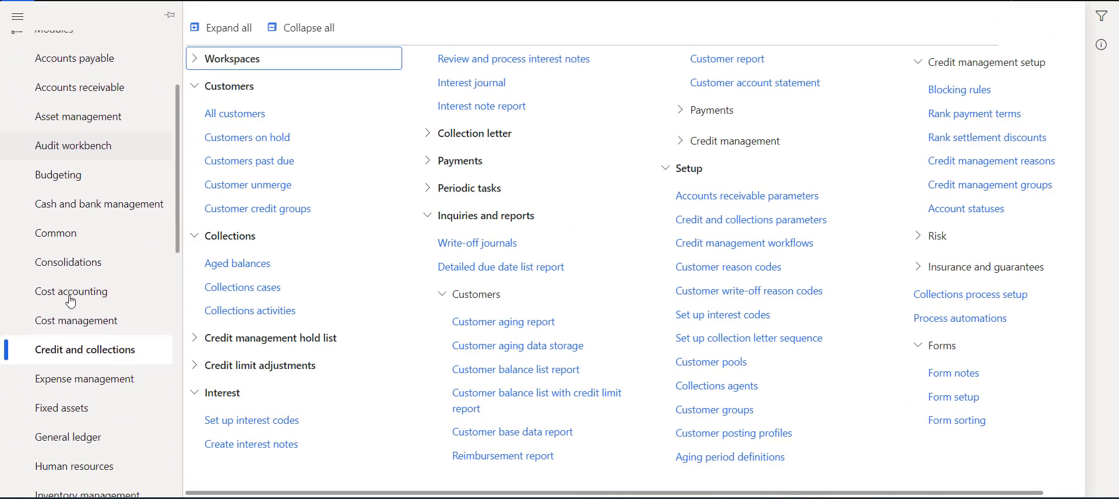
scroll(70, 301, "down", 2)
left_click(84, 285)
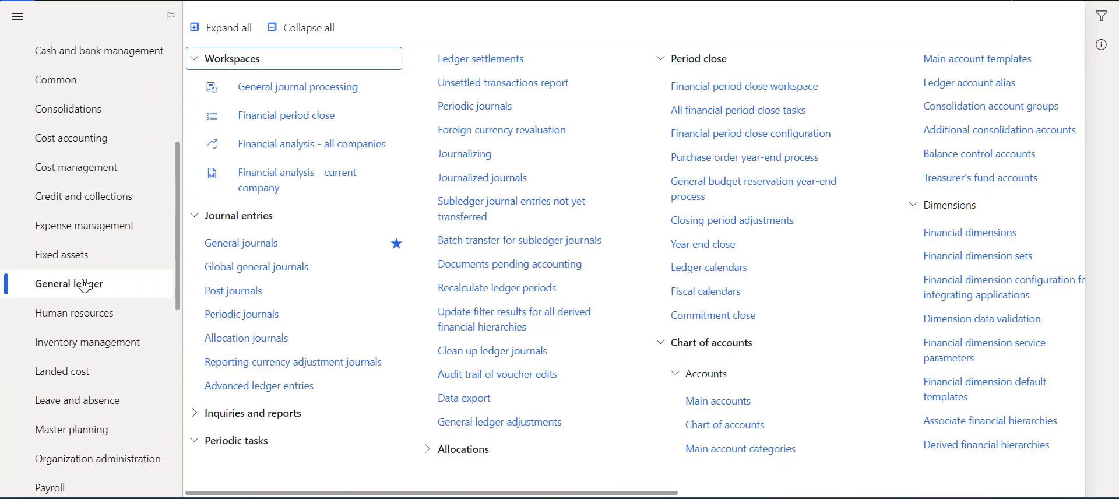
left_click(254, 245)
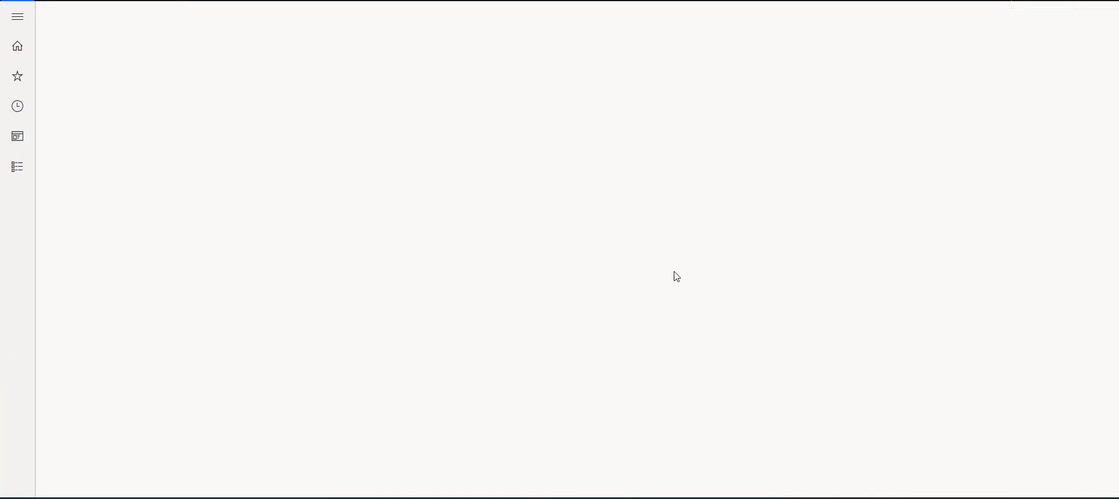
Step: Open the lines of the WriteOff journal for Active Transport Inc. and post the journal
left_click(598, 263)
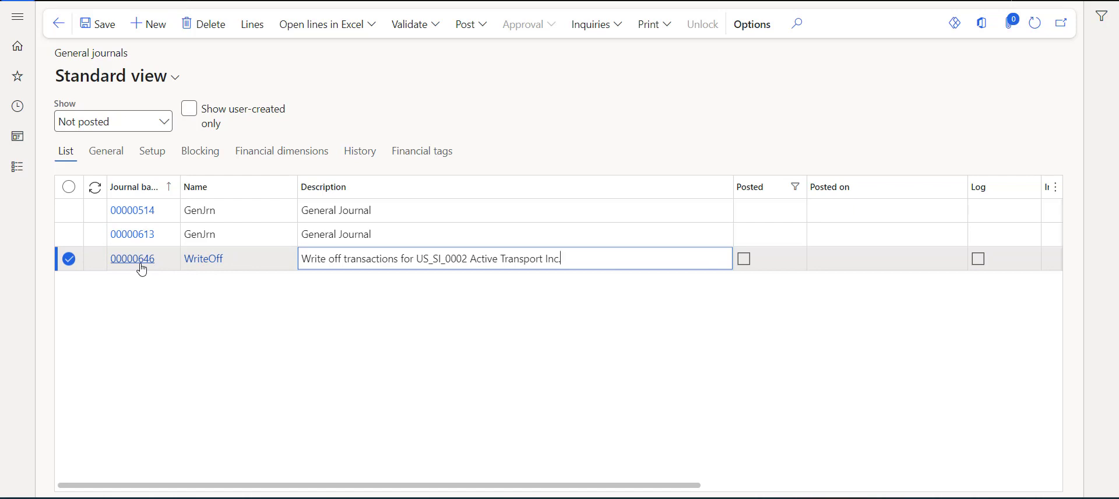
left_click(244, 30)
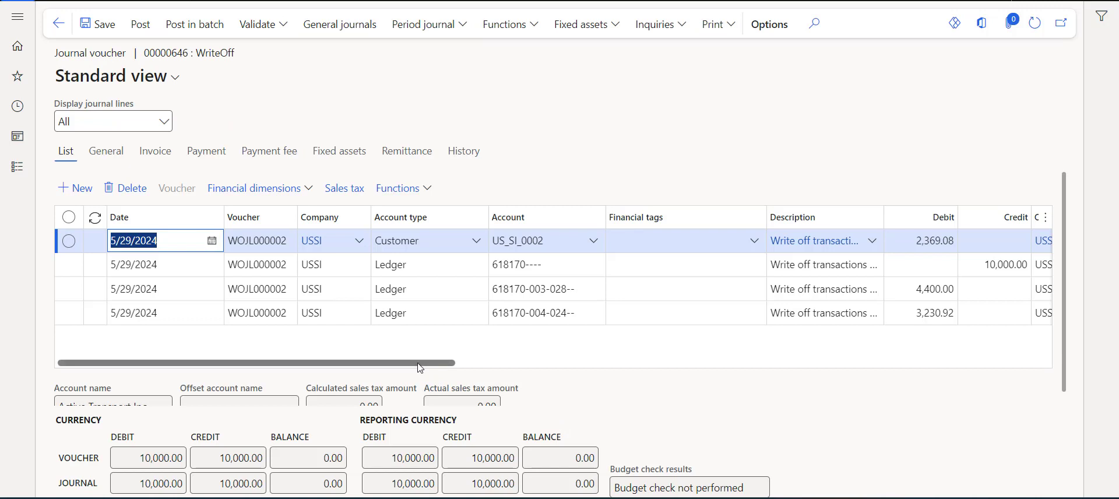
left_click_drag(419, 367, 478, 367)
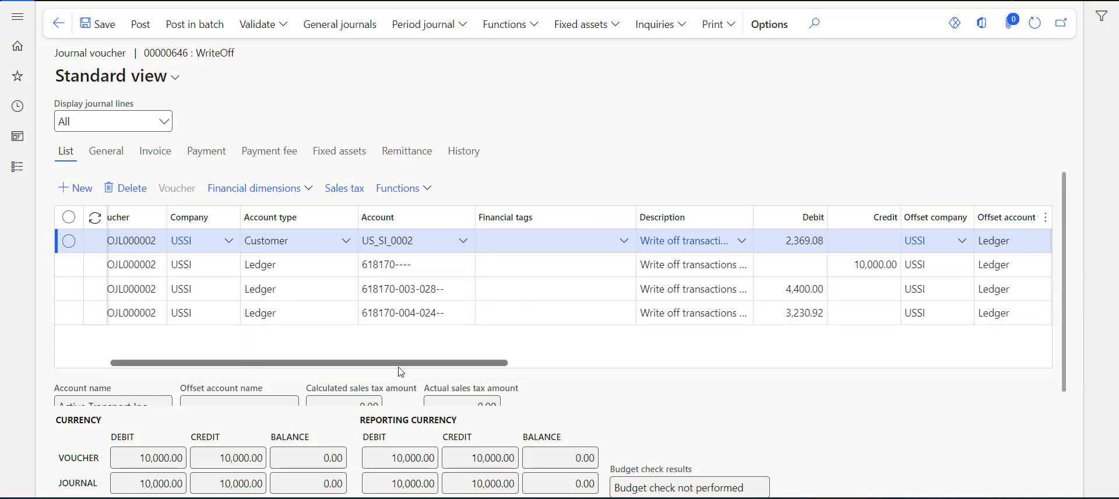
left_click(138, 26)
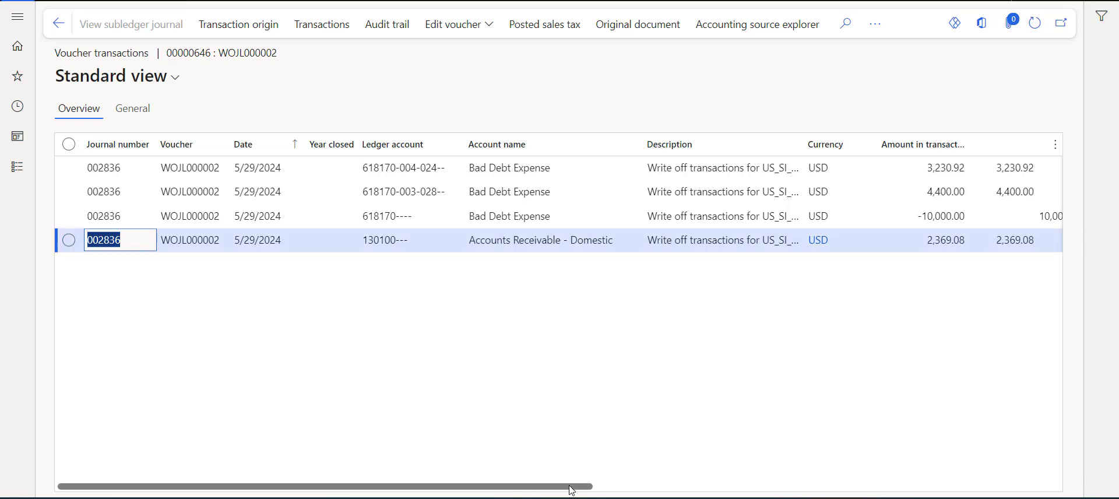
Step: Review the ledger accounts, amounts and posting types of the write-off journal's voucher transactions
left_click_drag(572, 487, 683, 487)
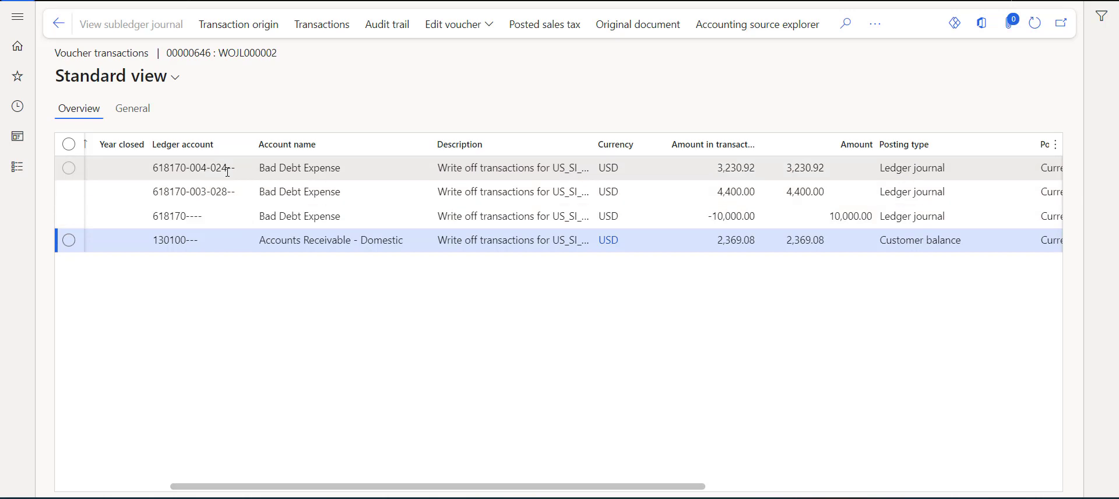
mouse_move(227, 170)
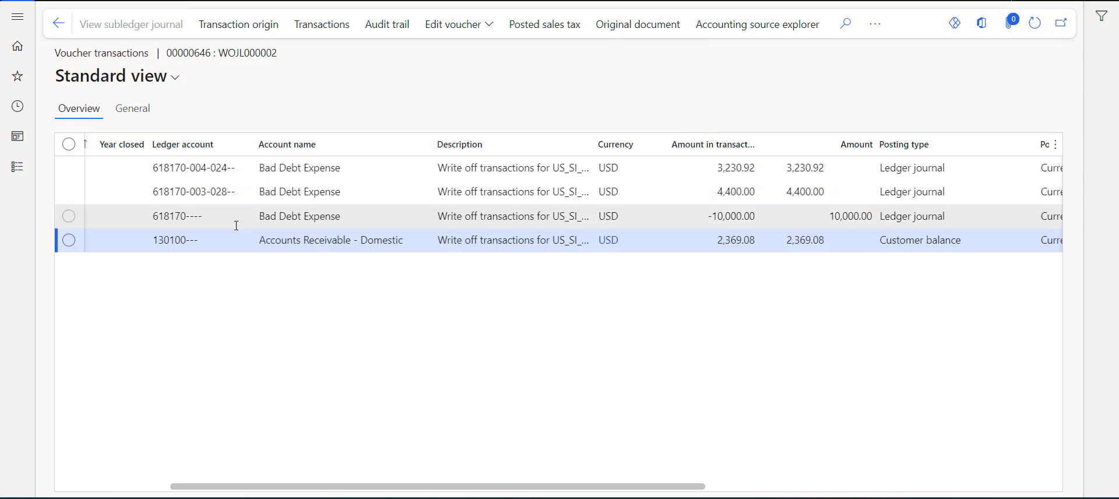
mouse_move(236, 226)
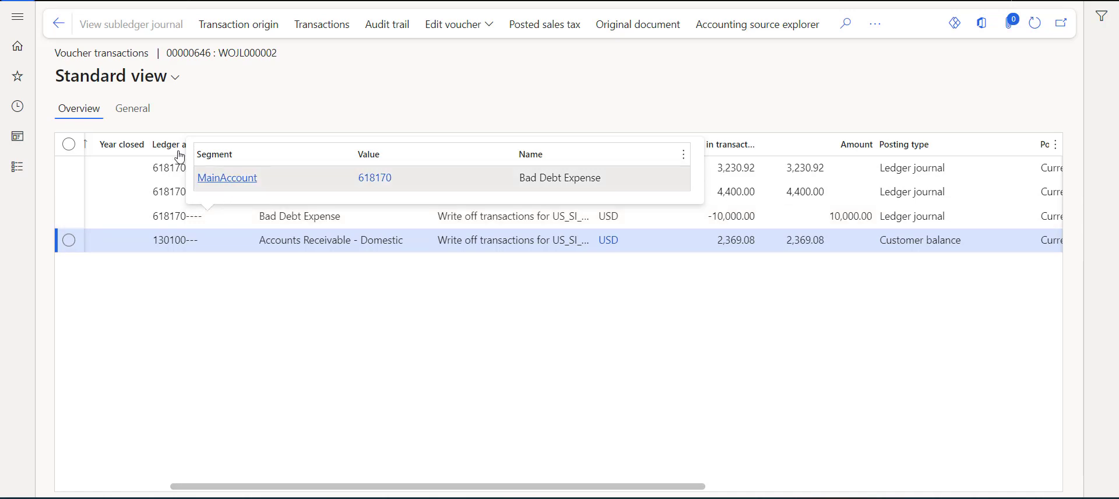
Step: Go back to the Aged balances list in the Credit and collections module
left_click(16, 173)
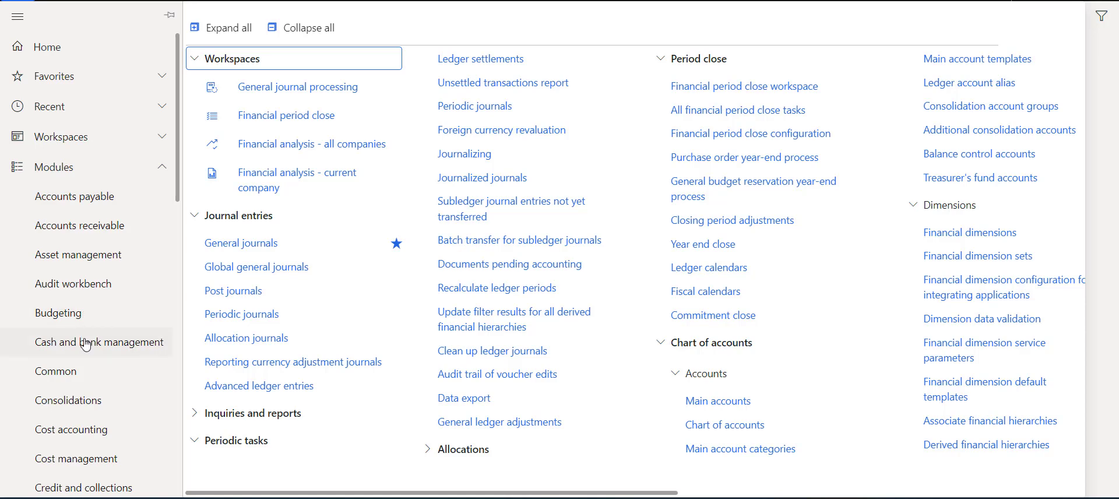
scroll(86, 345, "down", 3)
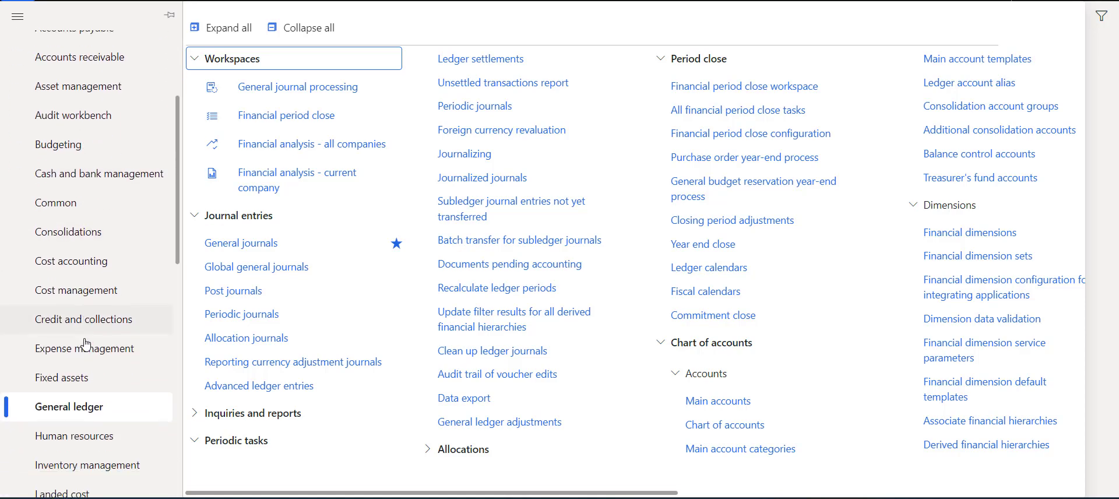
scroll(86, 344, "down", 1)
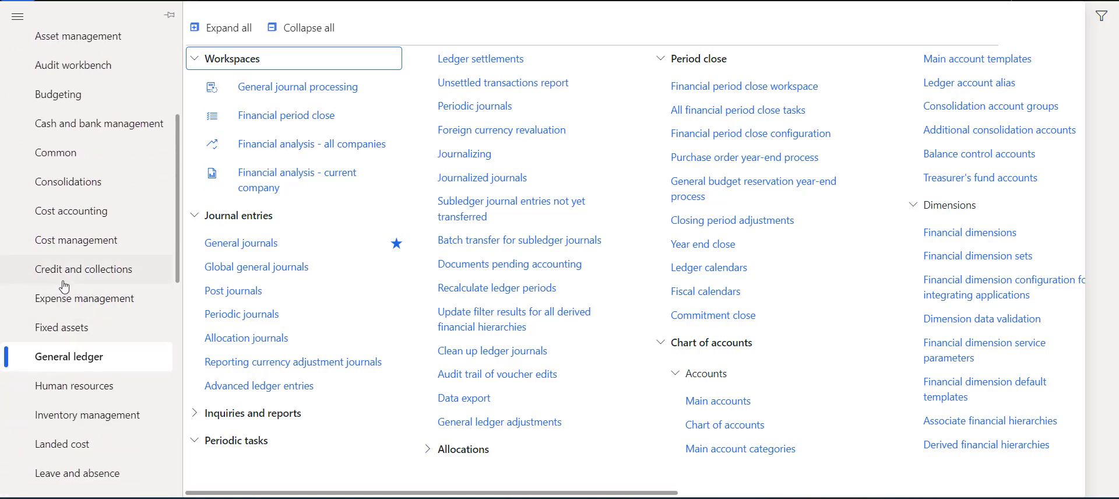
left_click(125, 269)
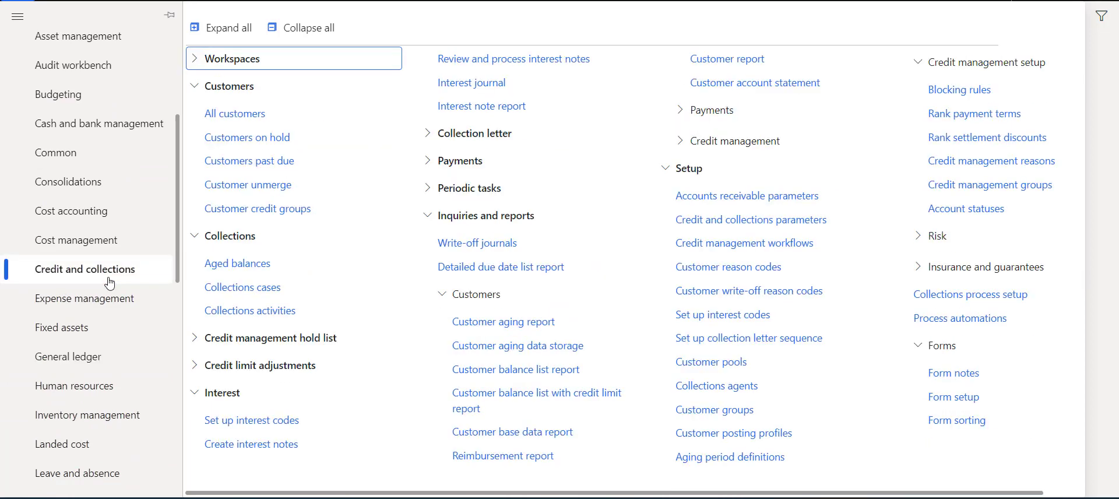
left_click(259, 262)
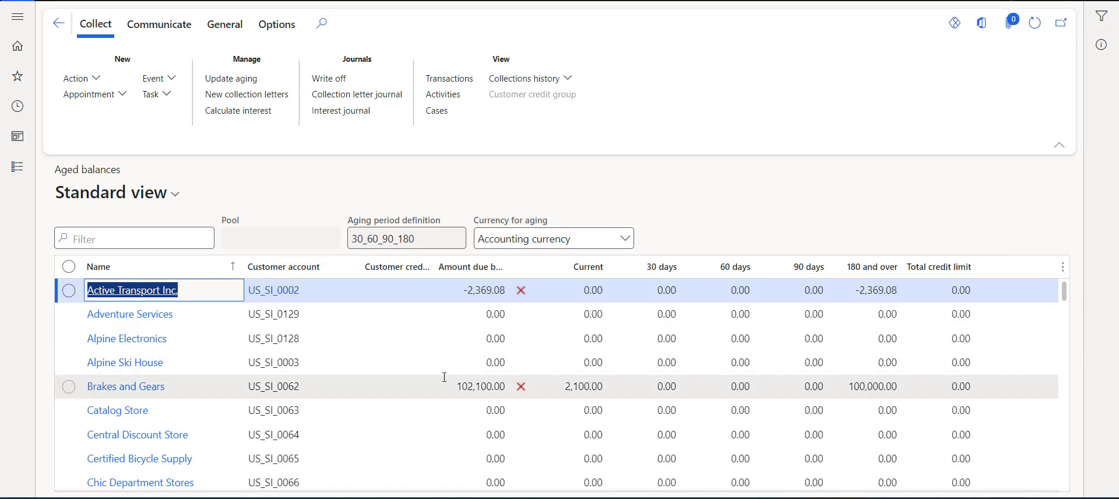
Step: Write off the Brakes and Gears balance from the aged balances, using the Short Paid reason code
left_click(413, 382)
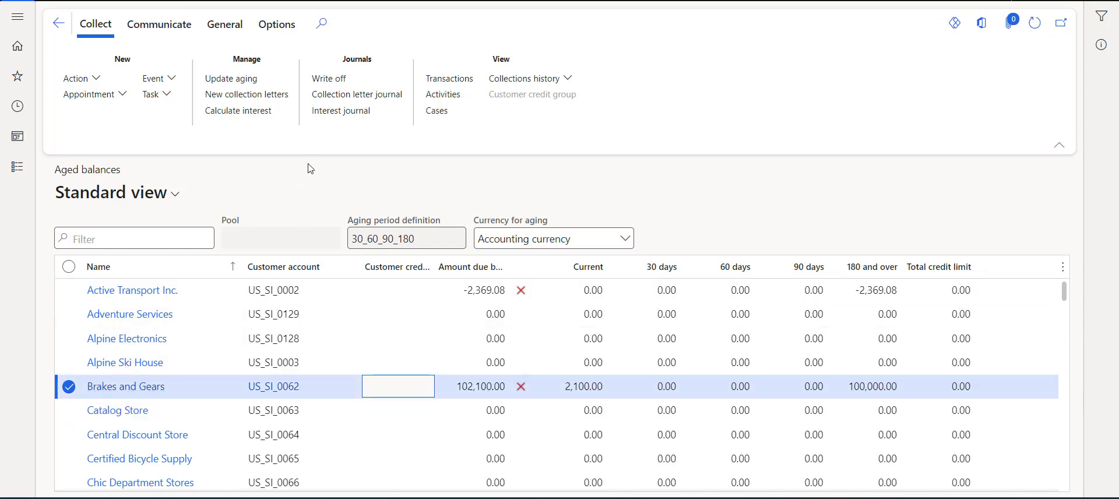
left_click(347, 81)
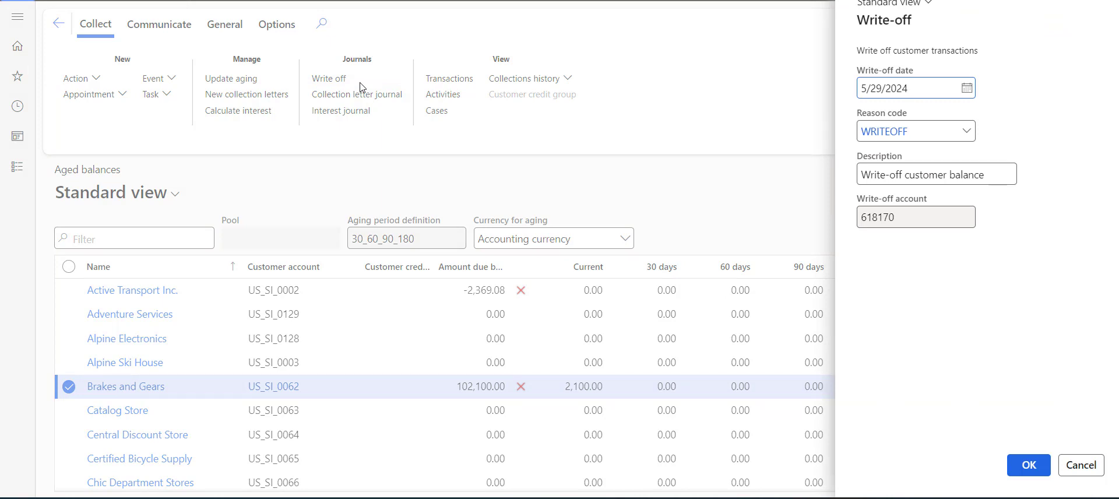
left_click(963, 135)
left_click(758, 178)
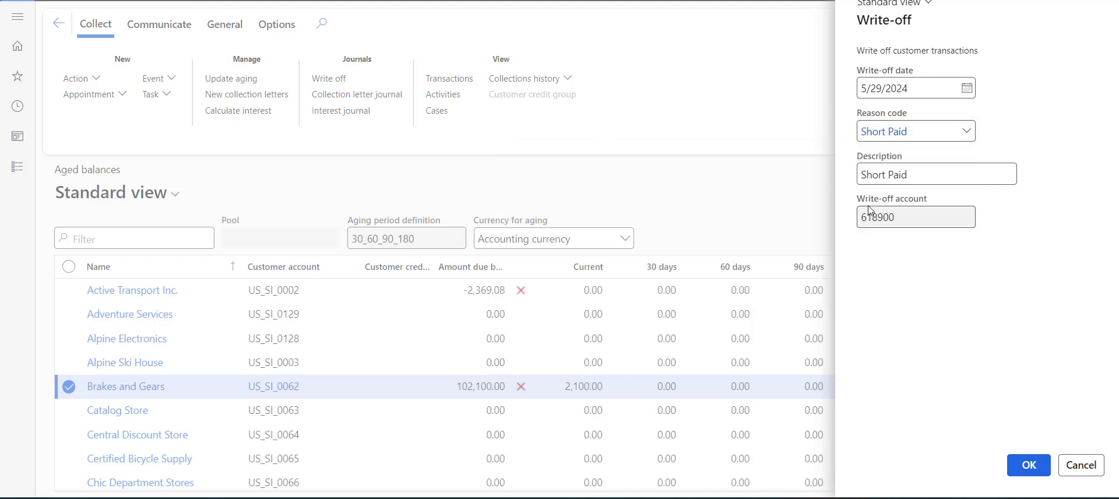
left_click(1023, 466)
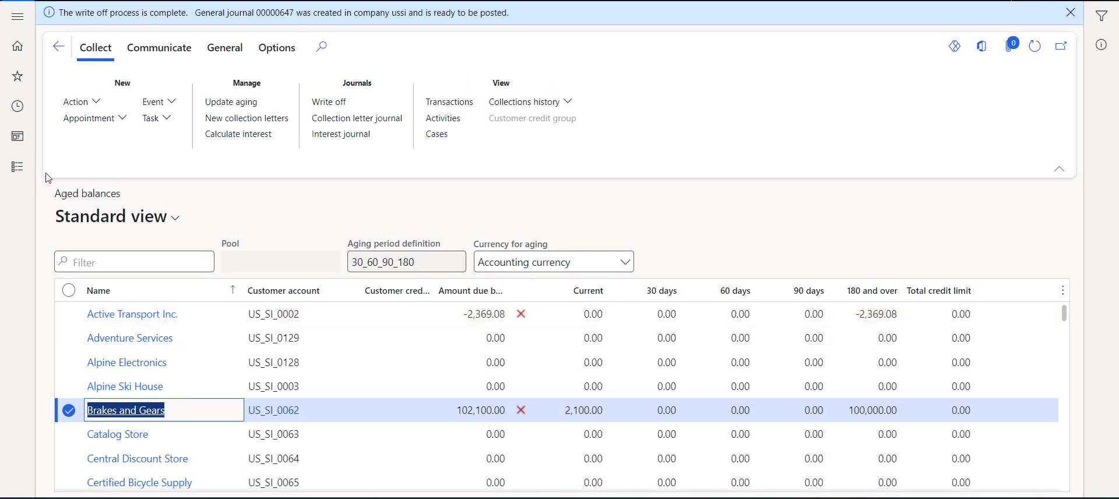
Step: Open General journals in the General ledger module and review the voucher lines of the Brakes and Gears WriteOff journal
left_click(18, 168)
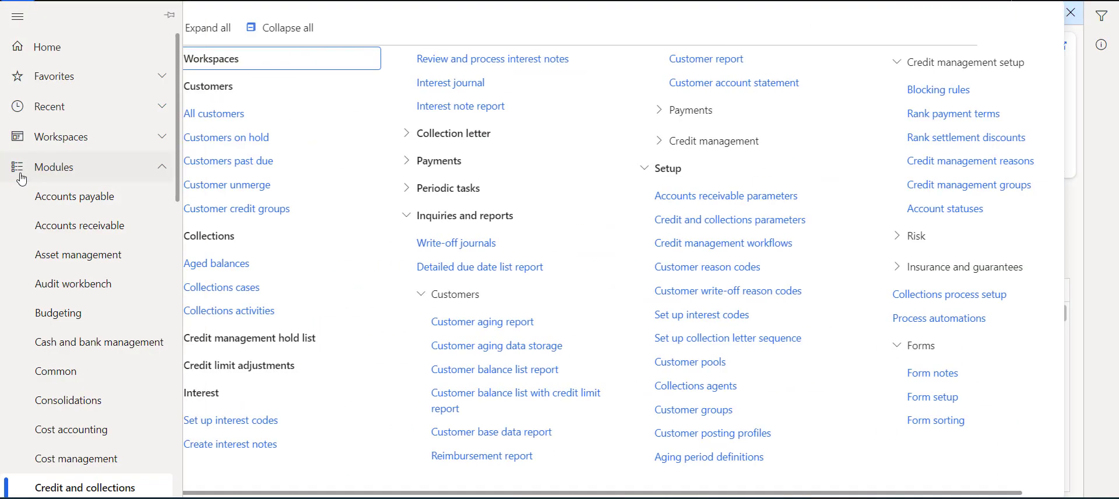
scroll(99, 361, "down", 4)
left_click(99, 360)
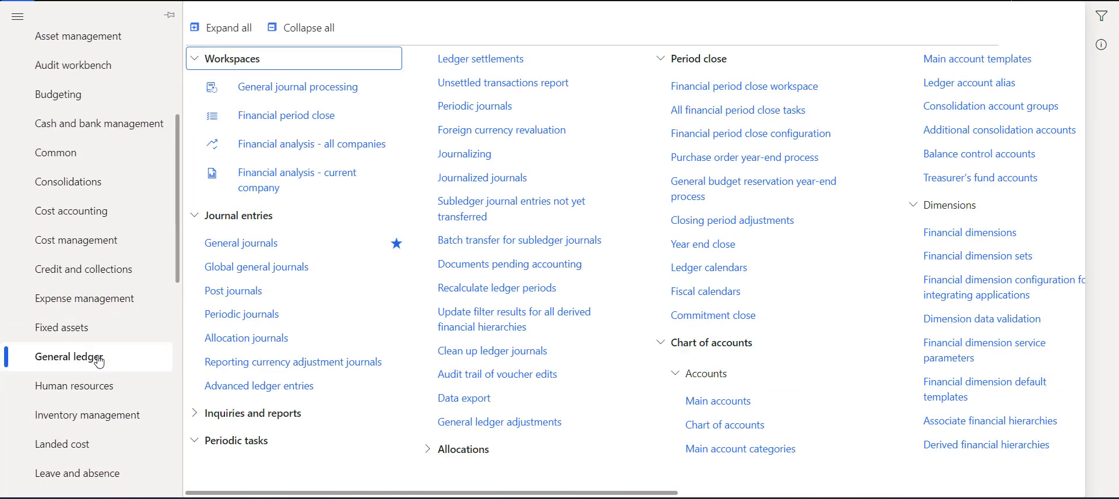
left_click(222, 243)
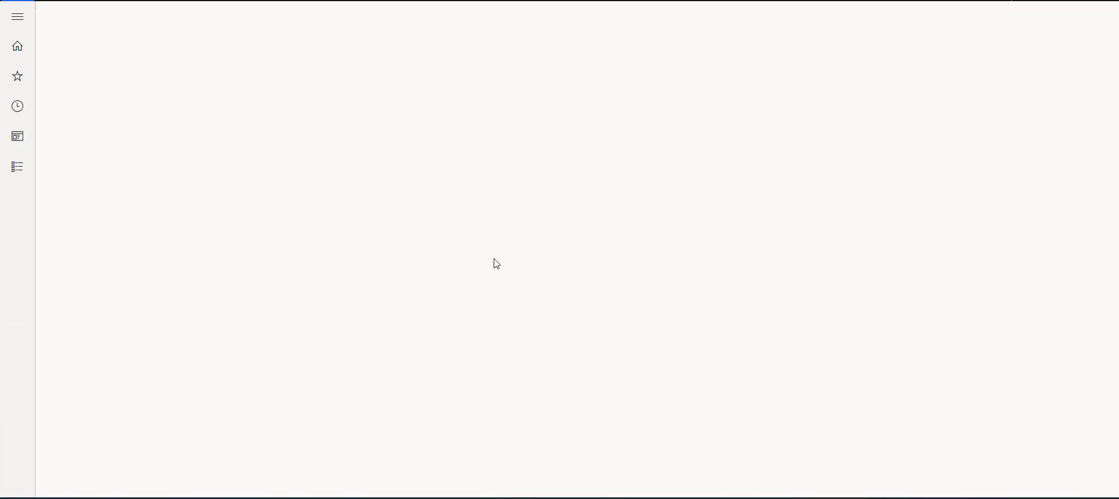
left_click(450, 259)
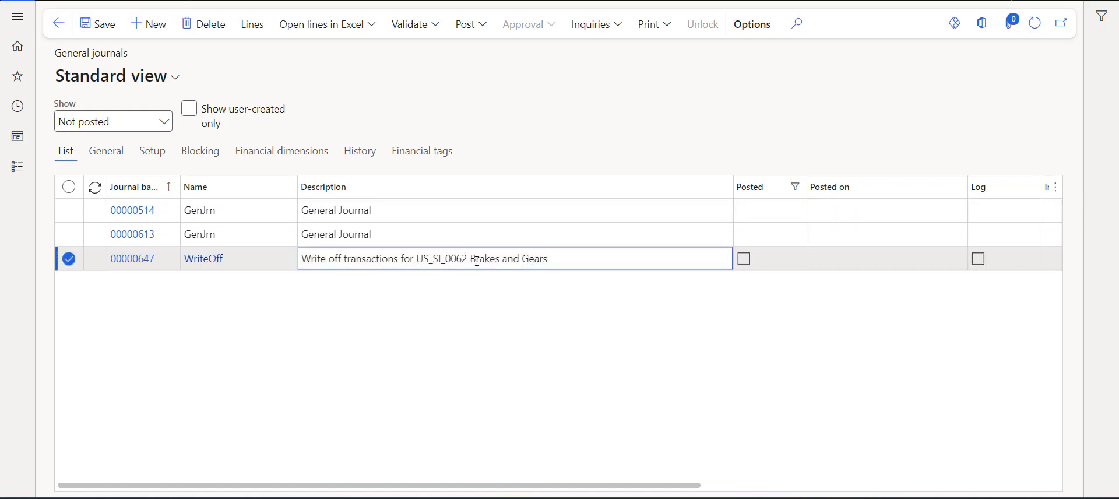
left_click(259, 31)
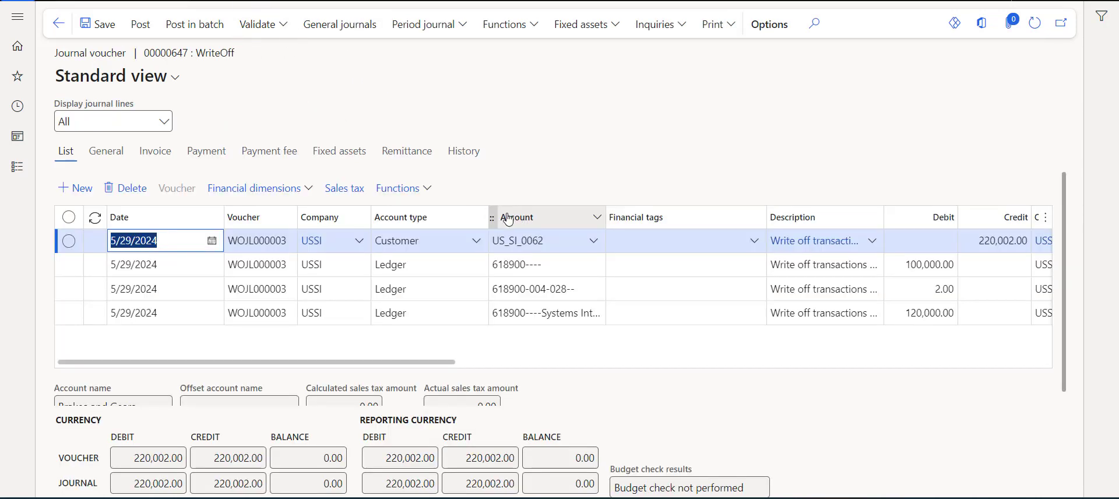
left_click(59, 23)
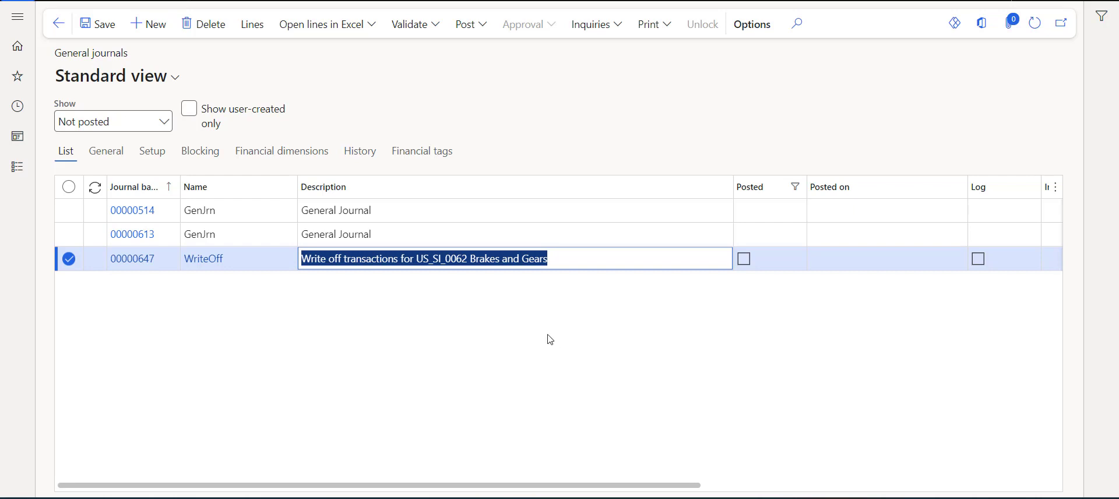
Step: From Open customer invoices in Accounts receivable, view the write-off form for the 7,433.18 USD Locks Company invoice and cancel it
left_click(18, 166)
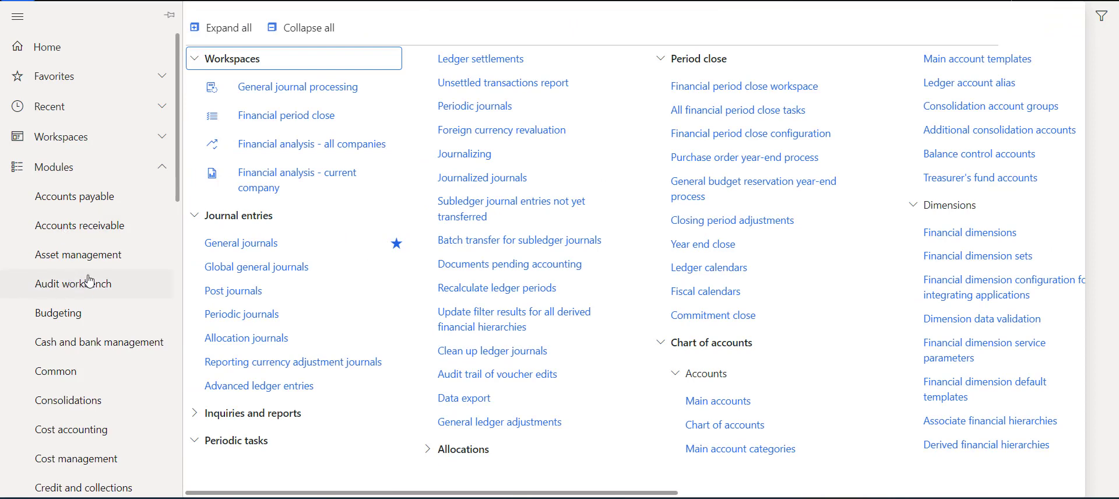
left_click(109, 232)
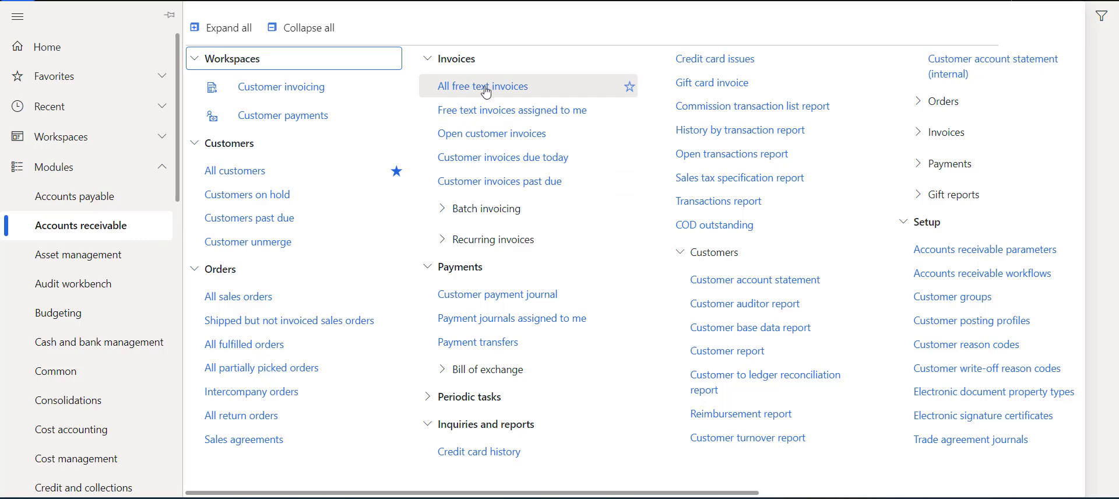
left_click(513, 133)
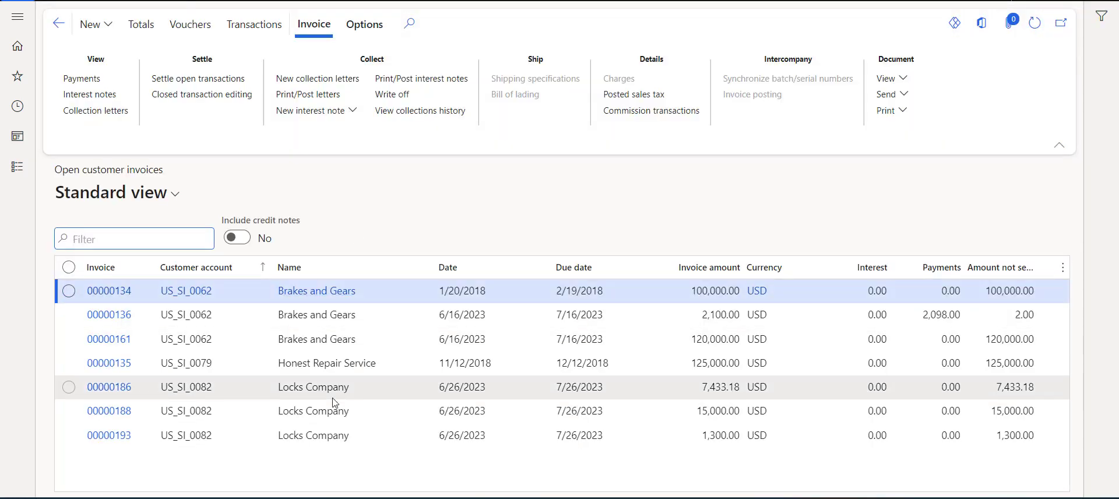
left_click(361, 384)
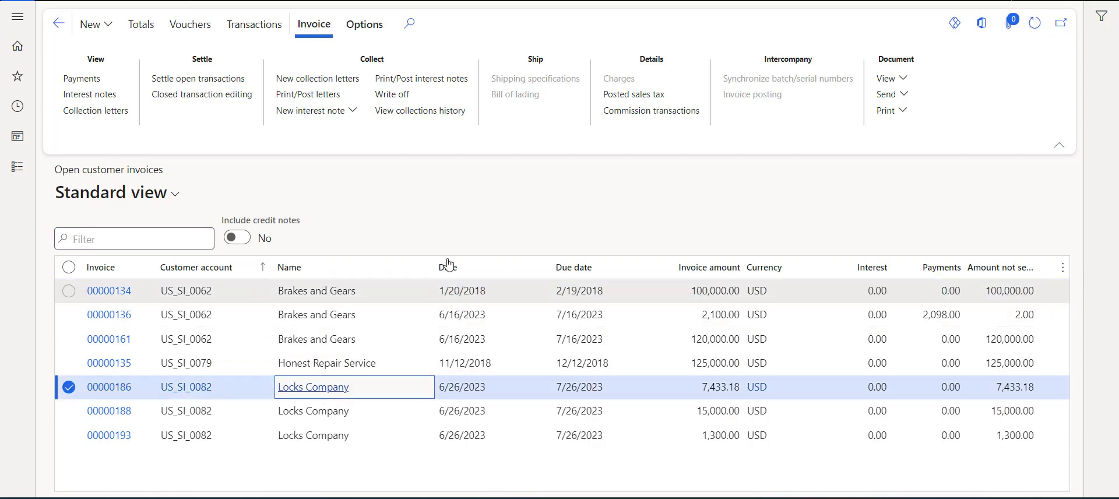
left_click(399, 96)
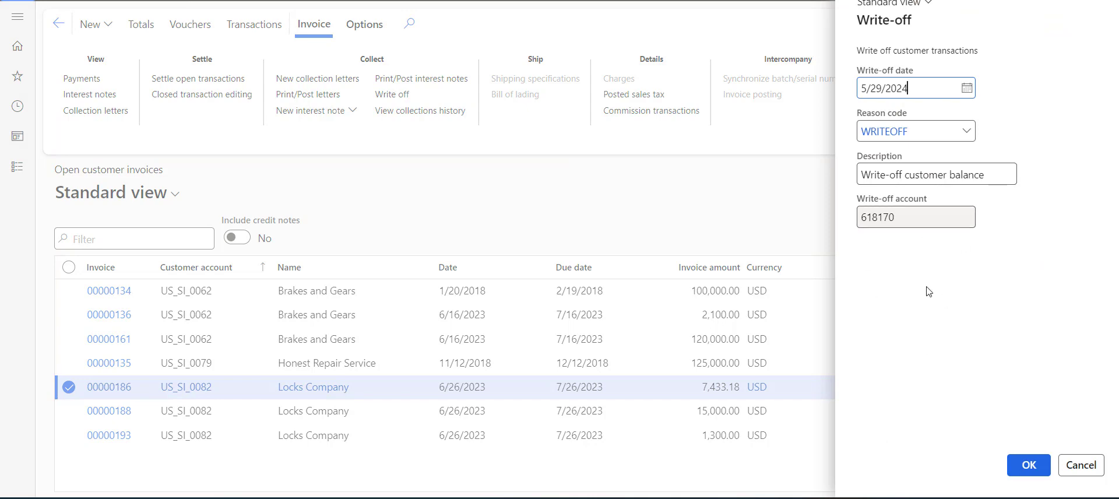
left_click(1081, 465)
Step: Open the Alpine Ski House record from All customers in Accounts receivable and try to write off its balance
left_click(17, 166)
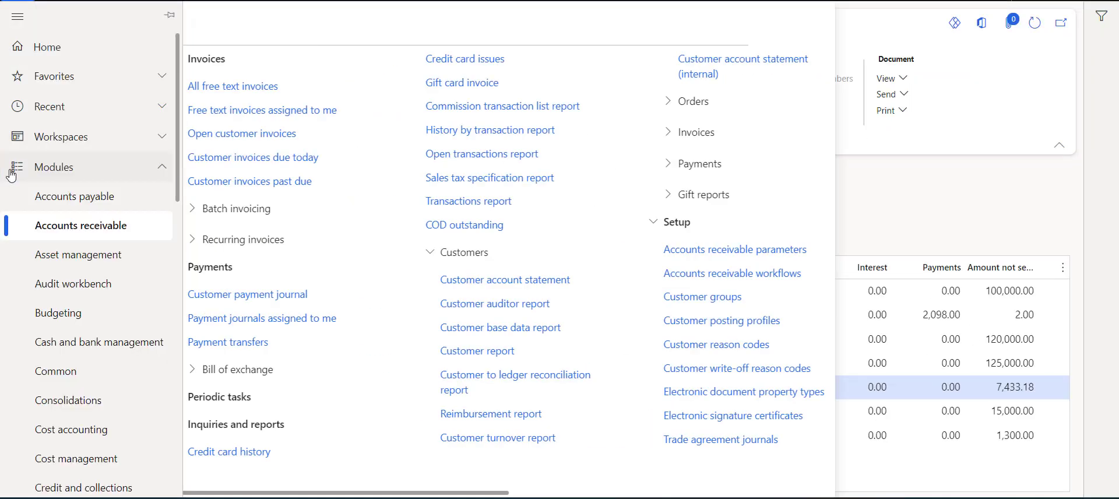
left_click(236, 171)
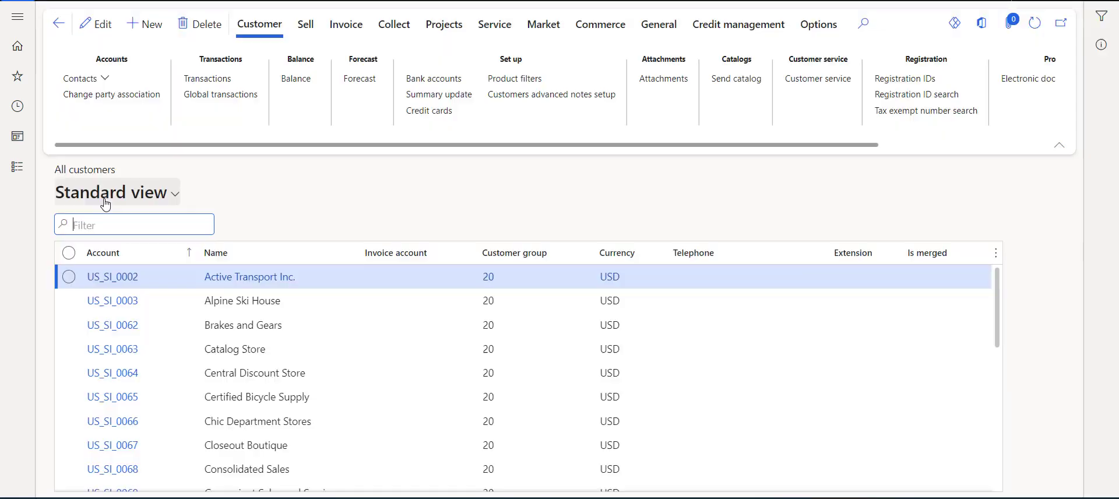
left_click(135, 300)
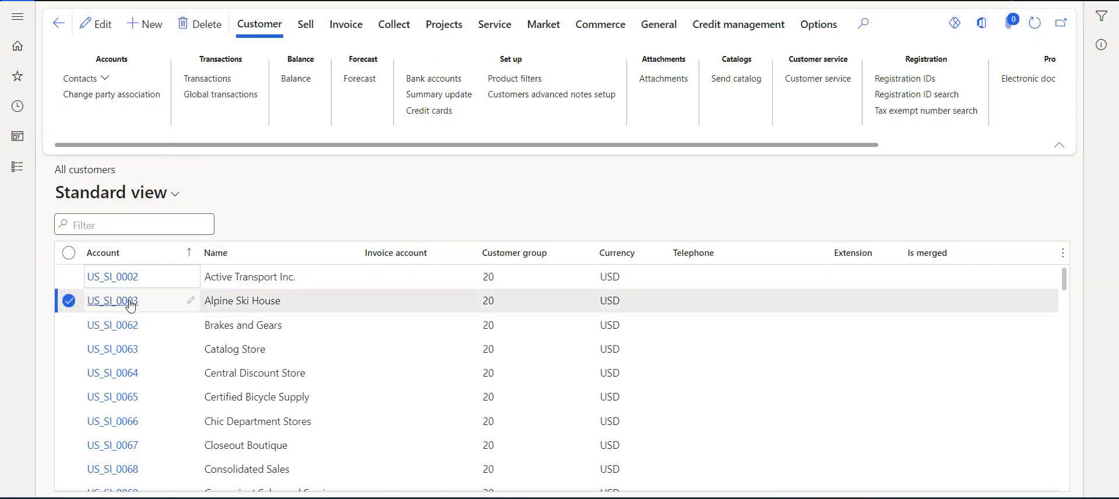
double_click(338, 301)
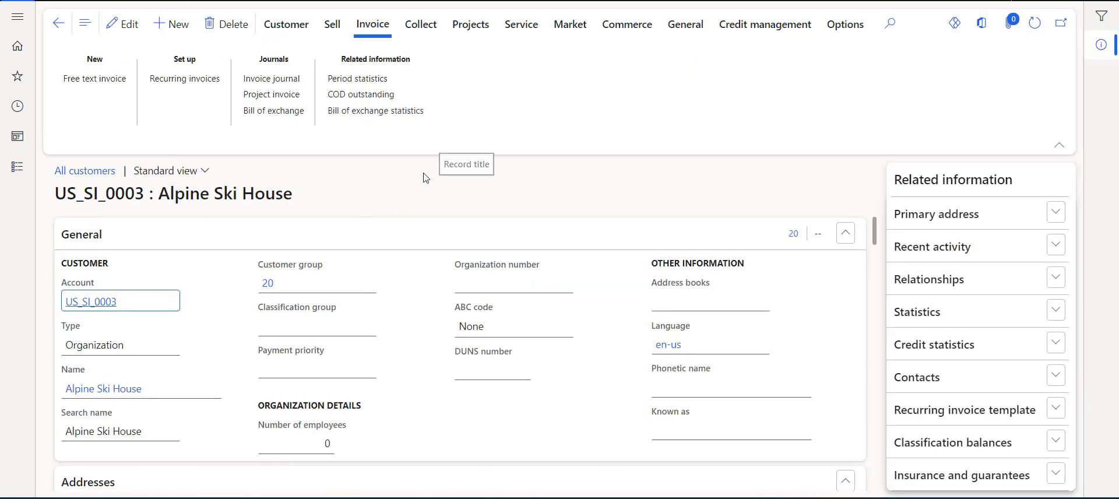
left_click(434, 30)
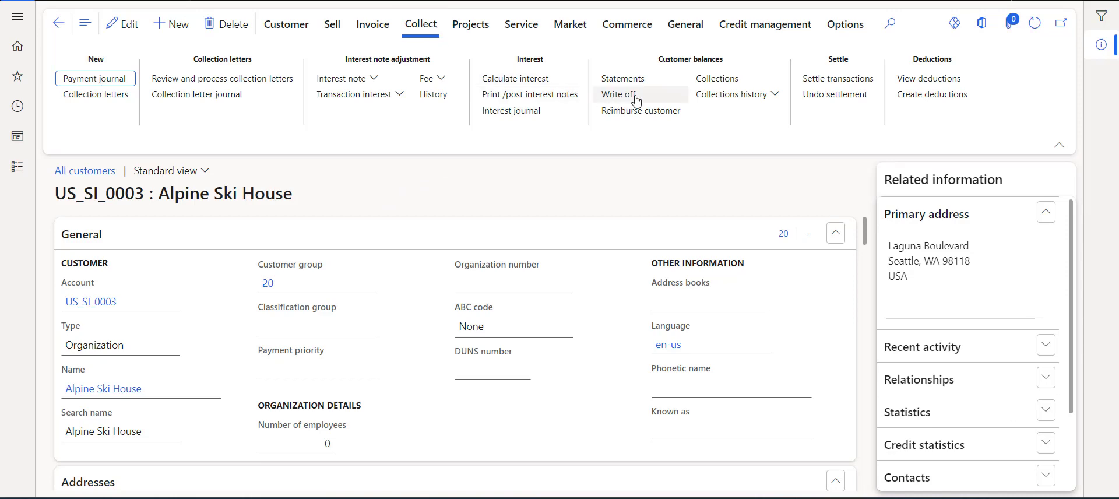
left_click(608, 98)
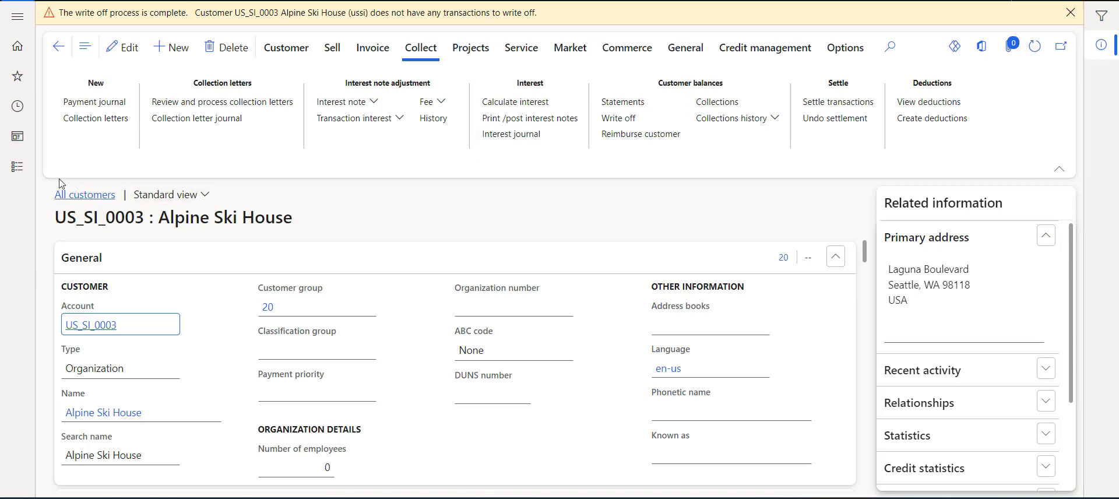
Step: Open the Collections section of the Accounts receivable parameters
left_click(22, 171)
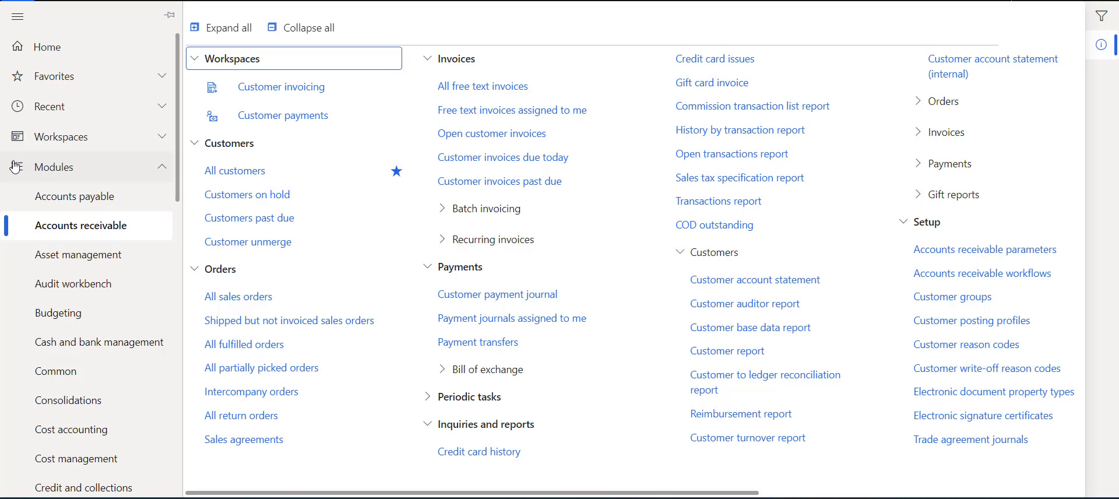
left_click(96, 235)
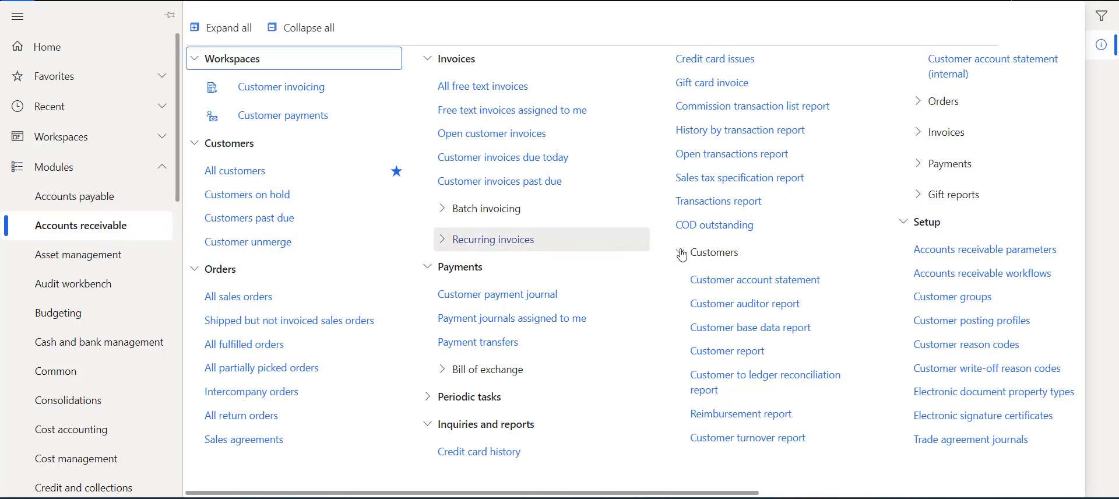
left_click(937, 255)
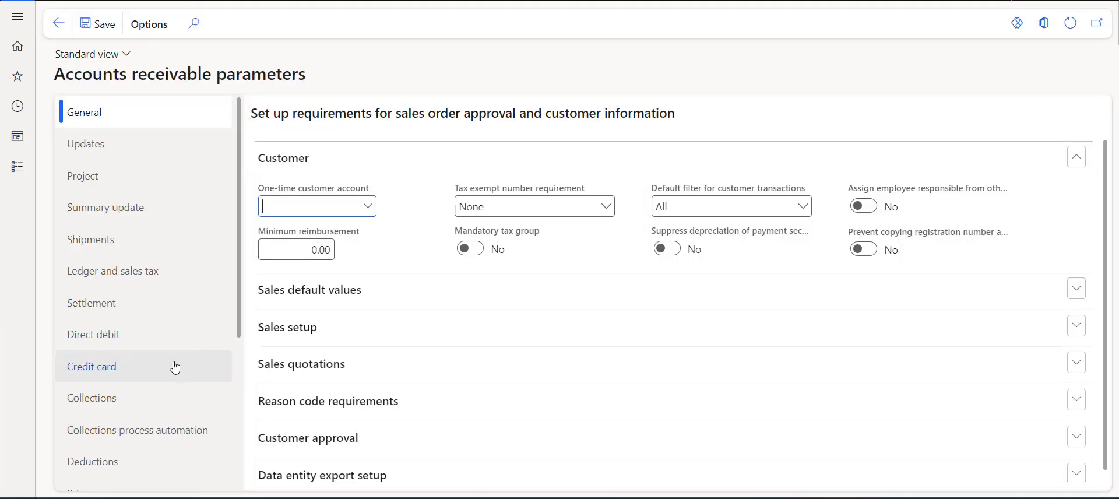
left_click(162, 400)
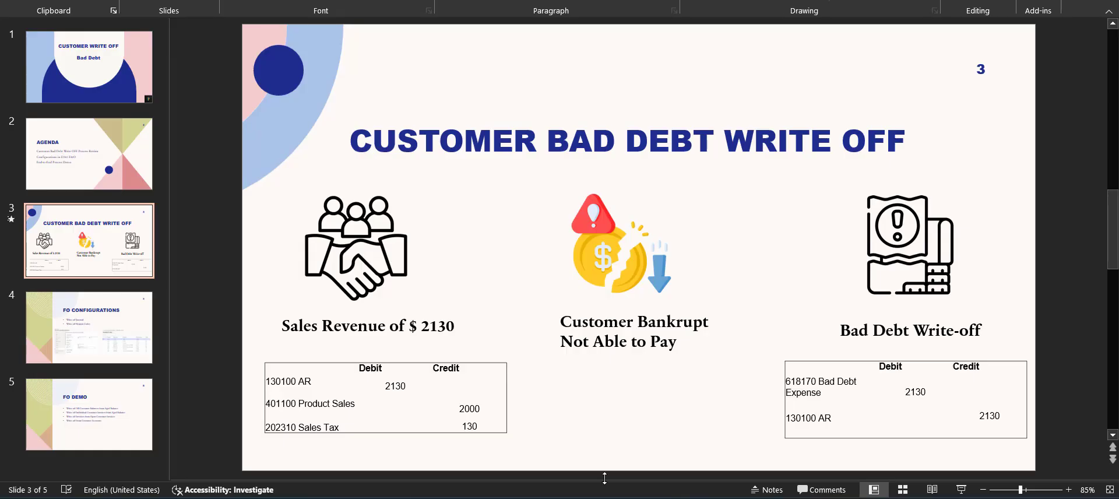
Step: Switch to the Customer Write Off presentation in PowerPoint and go to its title slide
left_click(90, 96)
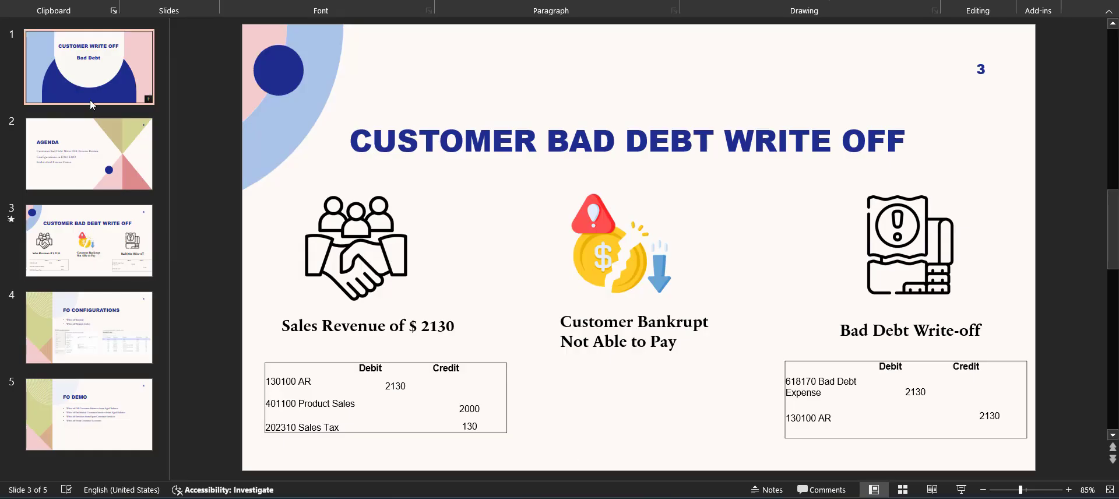